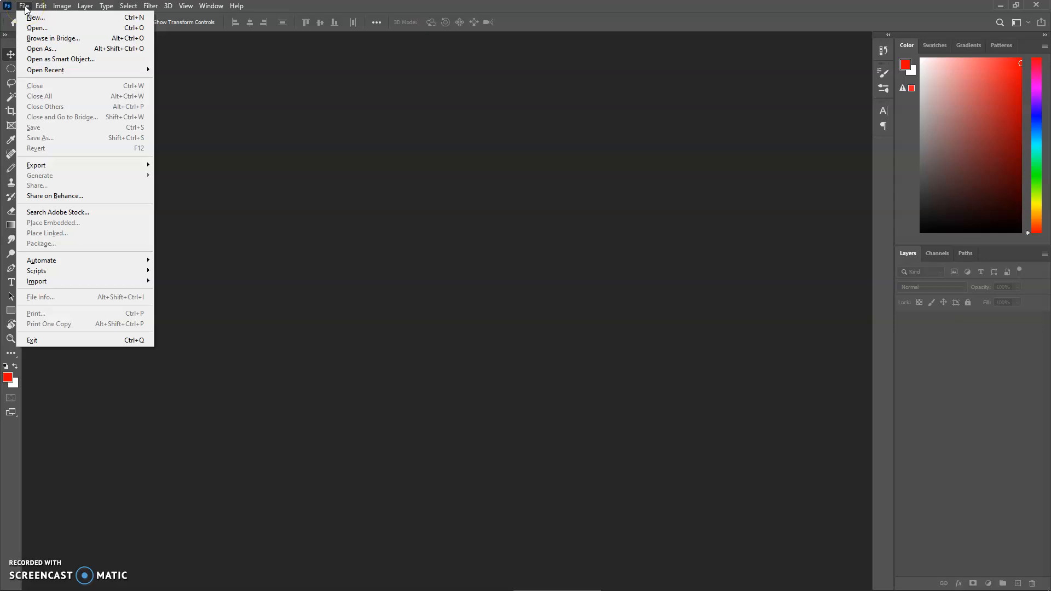
Open render_Casino.jpg from the Casino_Table images folder and hide the grid over the image
click(36, 28)
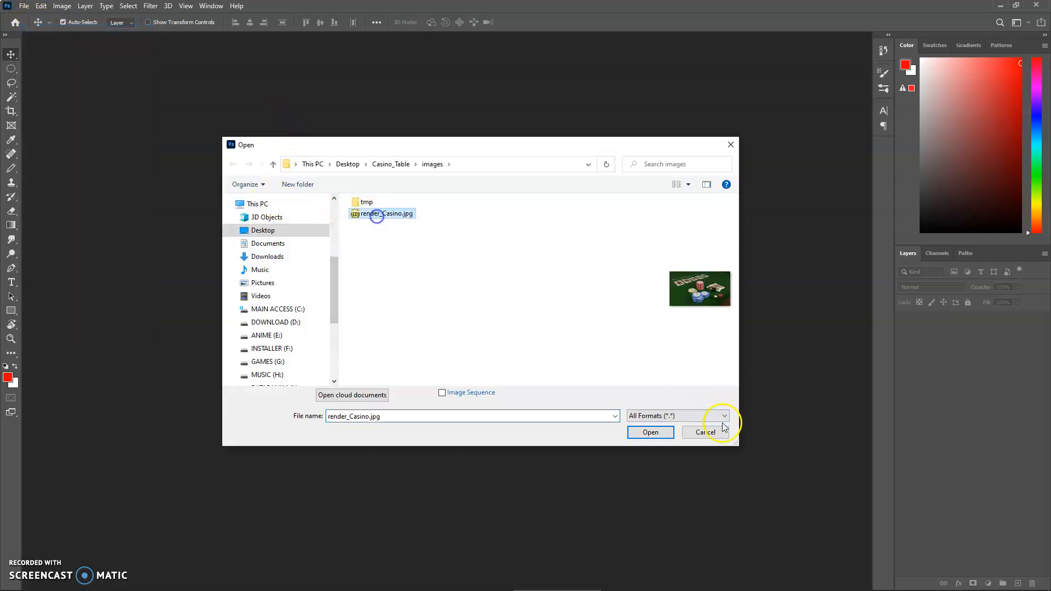
click(649, 433)
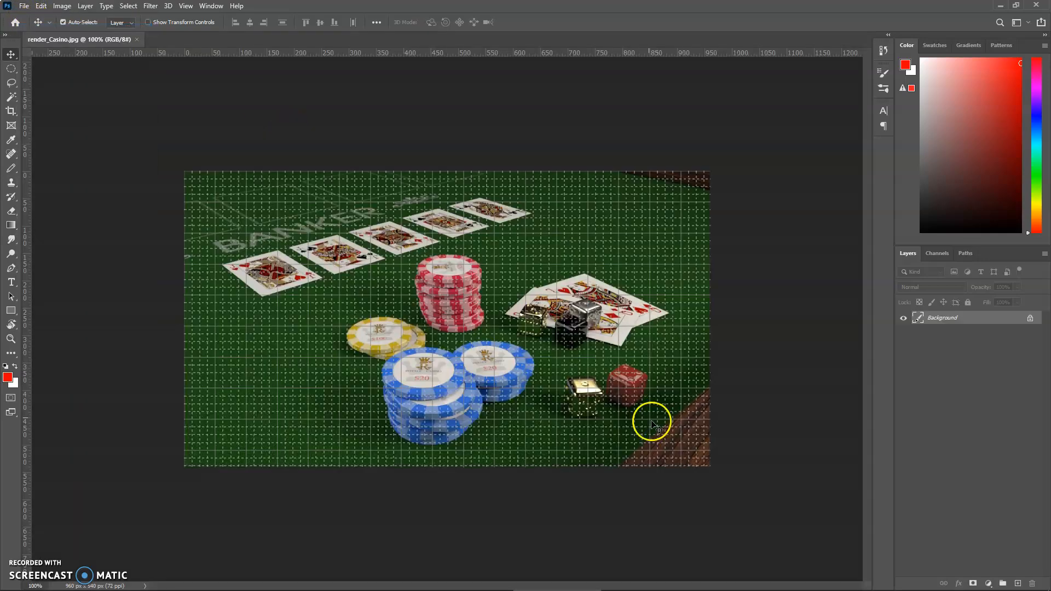
click(186, 6)
mouse_move(233, 223)
click(306, 255)
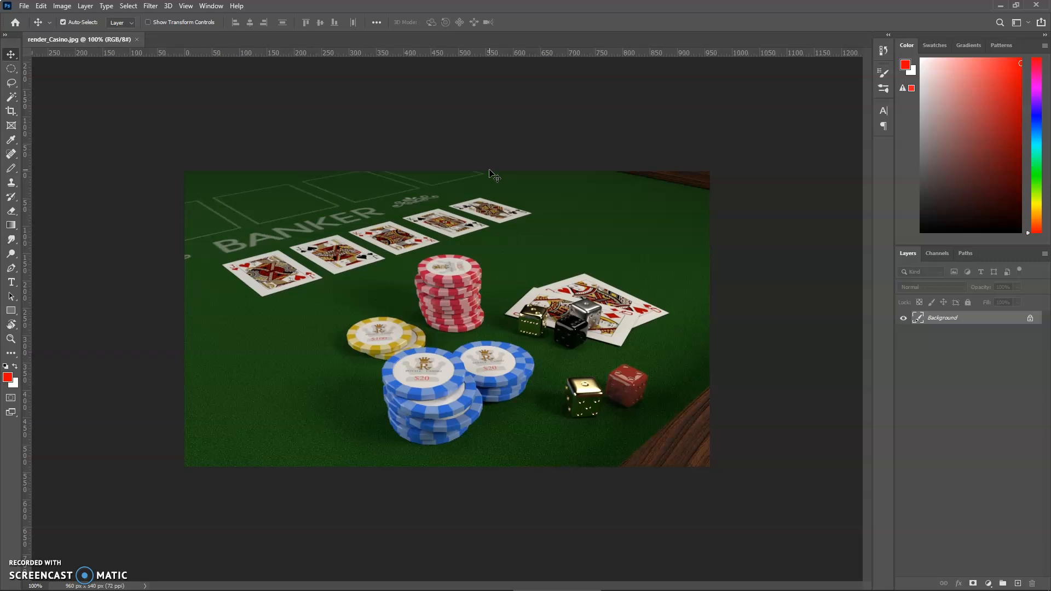
click(568, 137)
Add an Exposure adjustment layer with its default settings and raise its exposure to +0.89
click(81, 6)
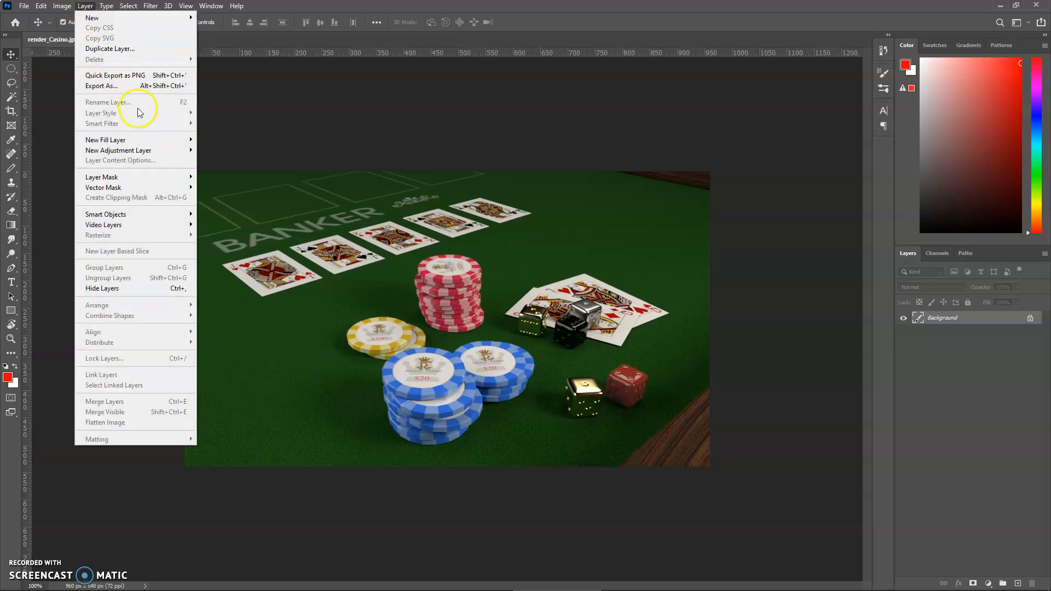
mouse_move(149, 152)
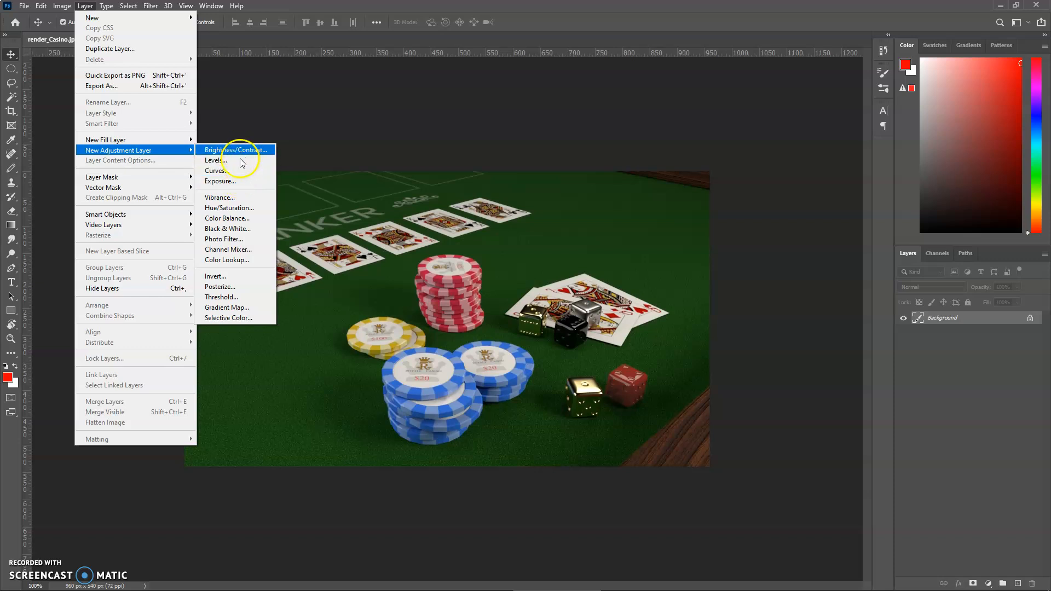
click(230, 184)
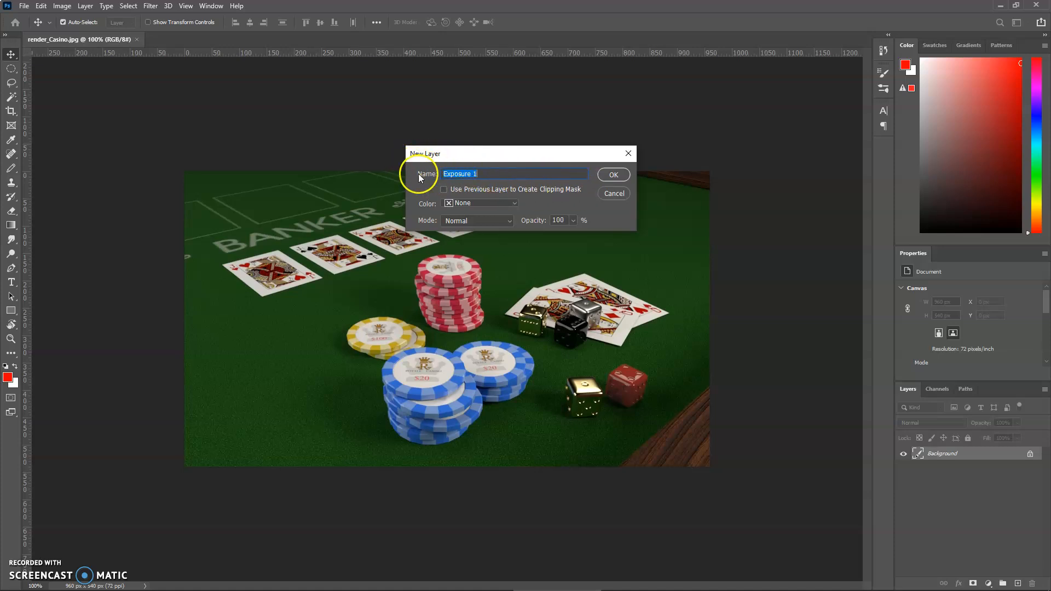
click(612, 175)
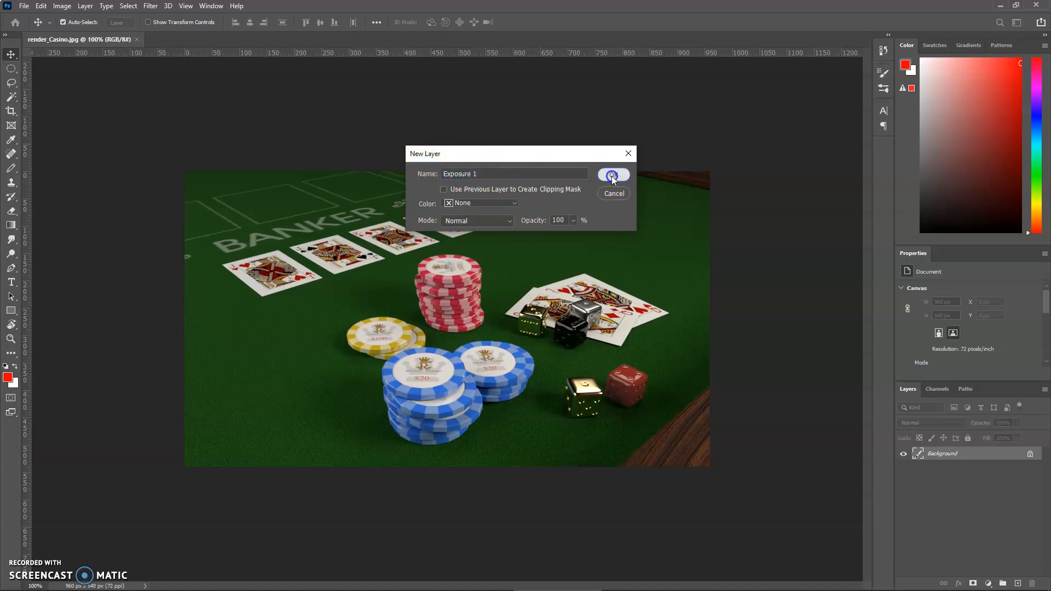
click(986, 254)
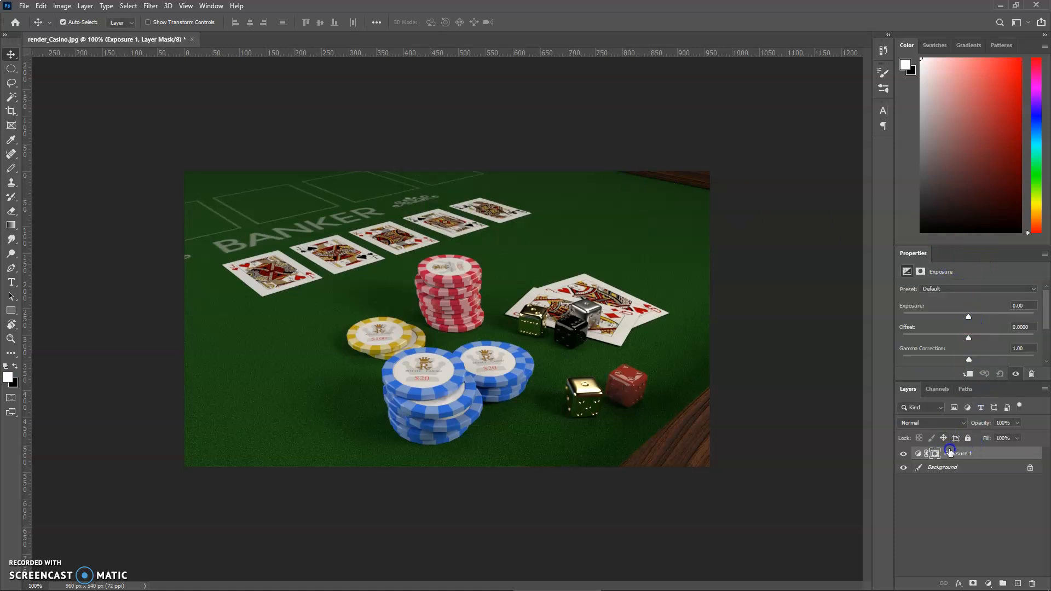
drag(967, 321, 973, 316)
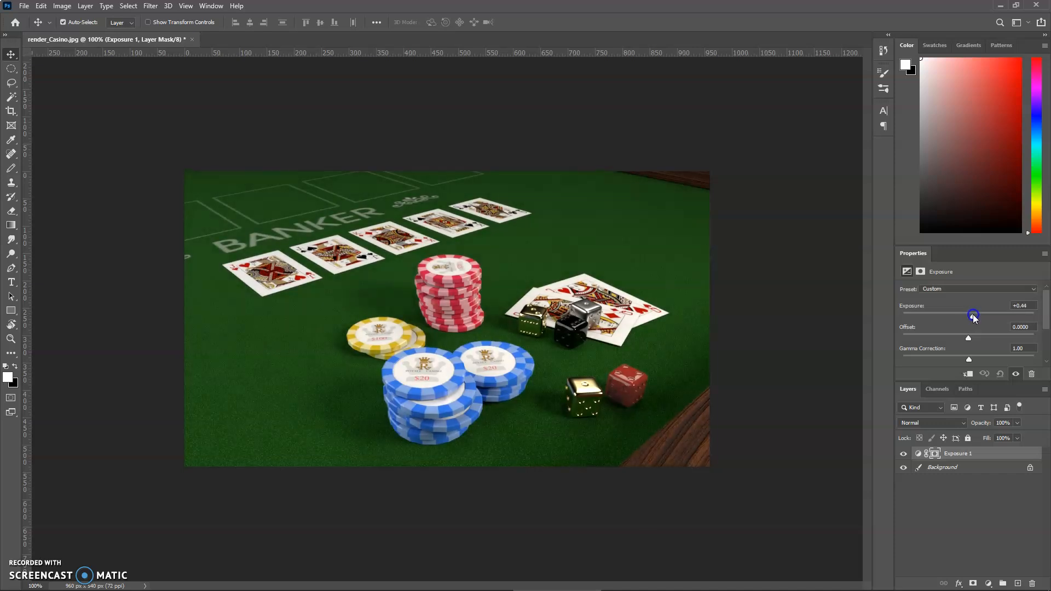
mouse_move(974, 314)
mouse_down()
mouse_move(1003, 308)
mouse_move(981, 315)
mouse_up()
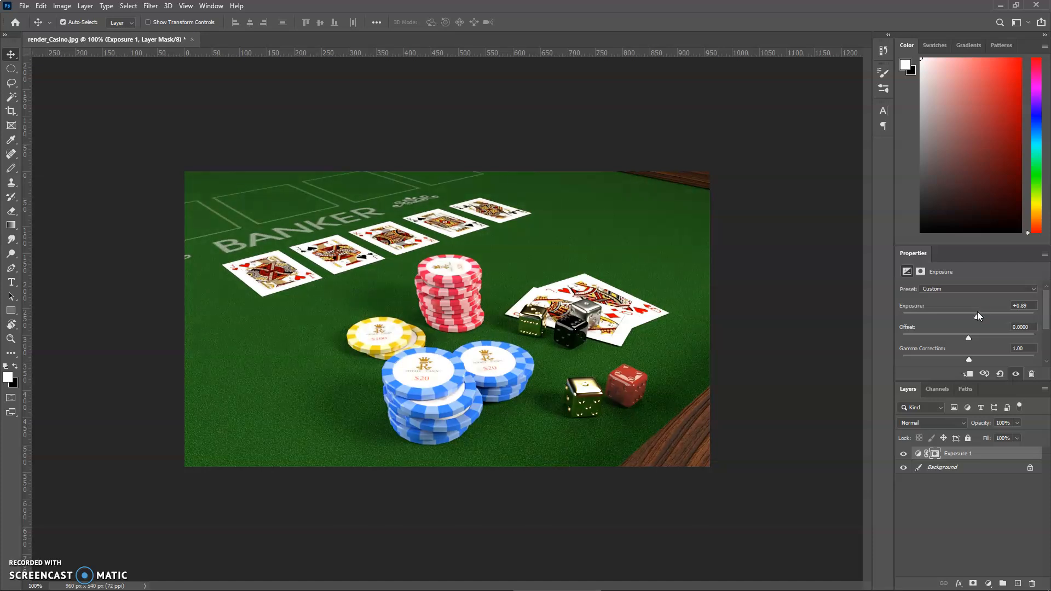
Add a Levels adjustment layer above Exposure 1 and enlarge the properties area to show all its controls
click(80, 8)
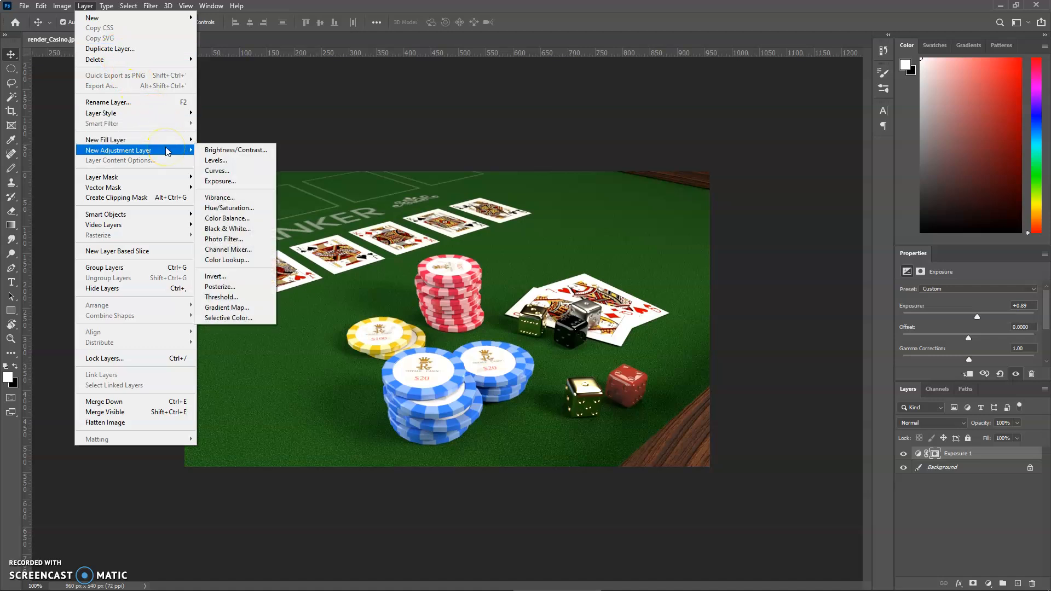
click(222, 160)
click(613, 175)
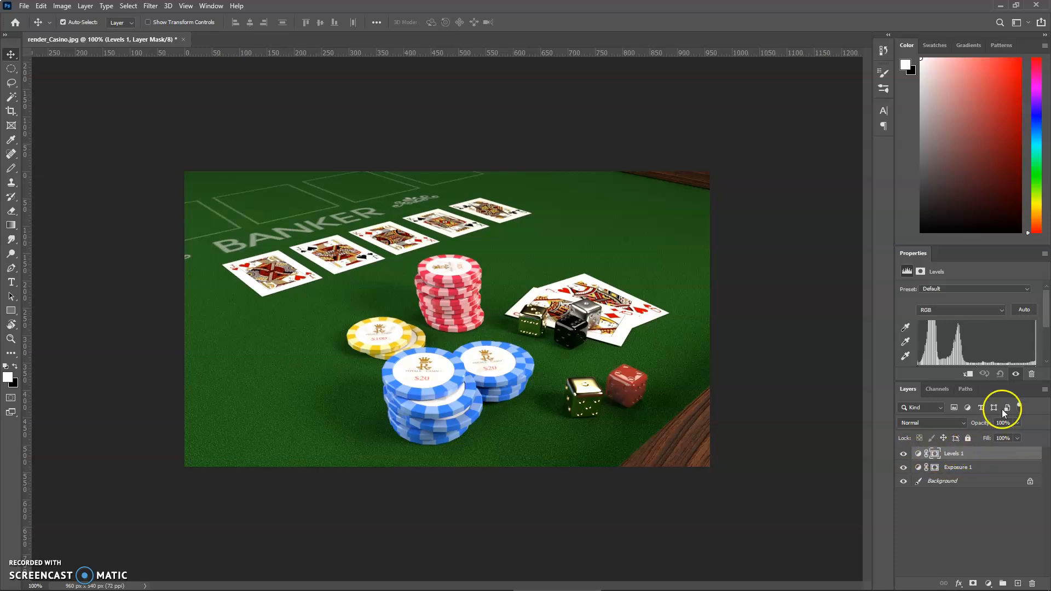
drag(954, 244, 960, 160)
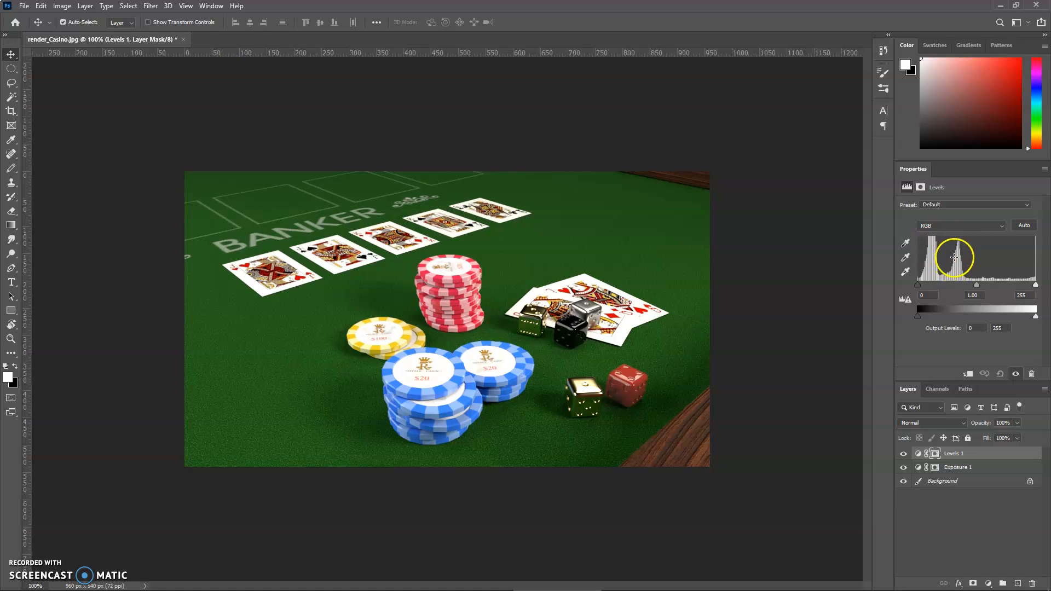
Set the Levels input values to 2 for shadows, 0.93 for midtones and 255 for highlights
drag(976, 283, 974, 284)
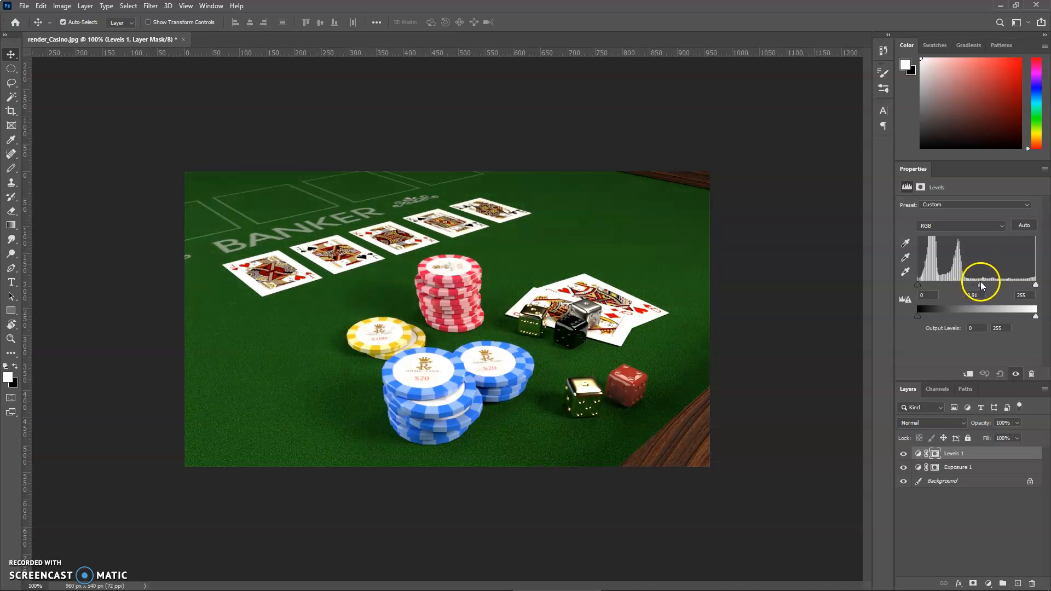
drag(1035, 285, 1032, 285)
drag(977, 285, 919, 285)
click(919, 286)
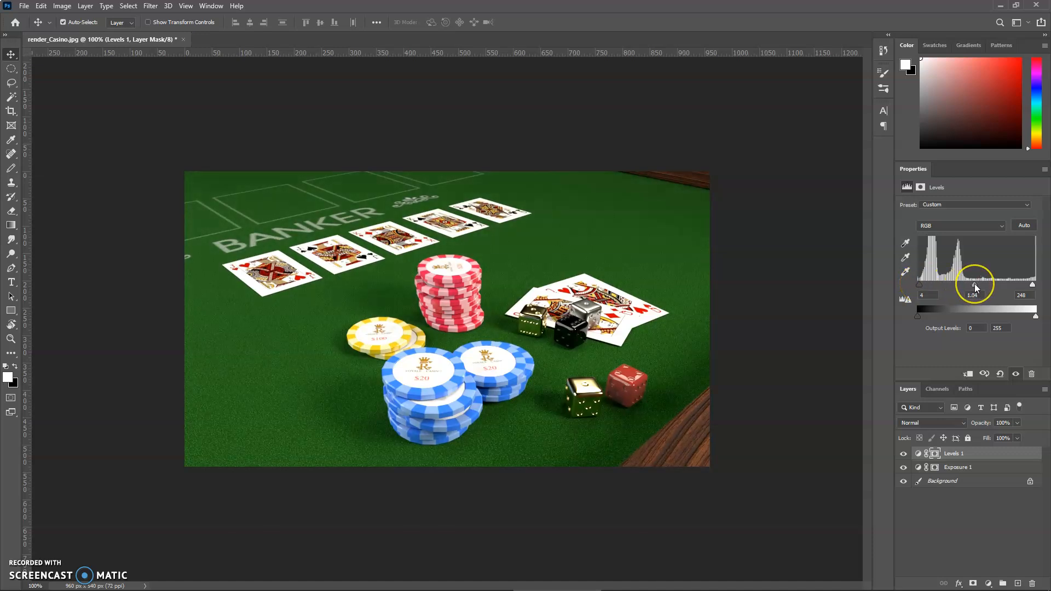
mouse_move(973, 284)
mouse_down()
mouse_move(1036, 285)
mouse_move(973, 284)
mouse_move(984, 284)
mouse_up()
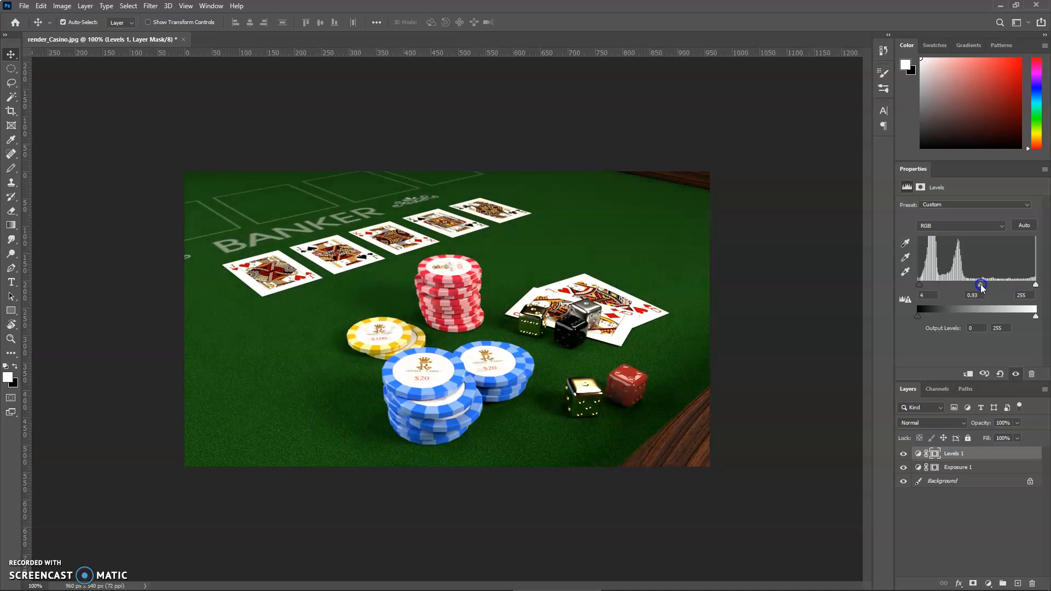
drag(920, 284, 919, 285)
Add a Color Balance adjustment layer above Levels 1 with the default name and options
click(62, 6)
click(74, 5)
click(77, 5)
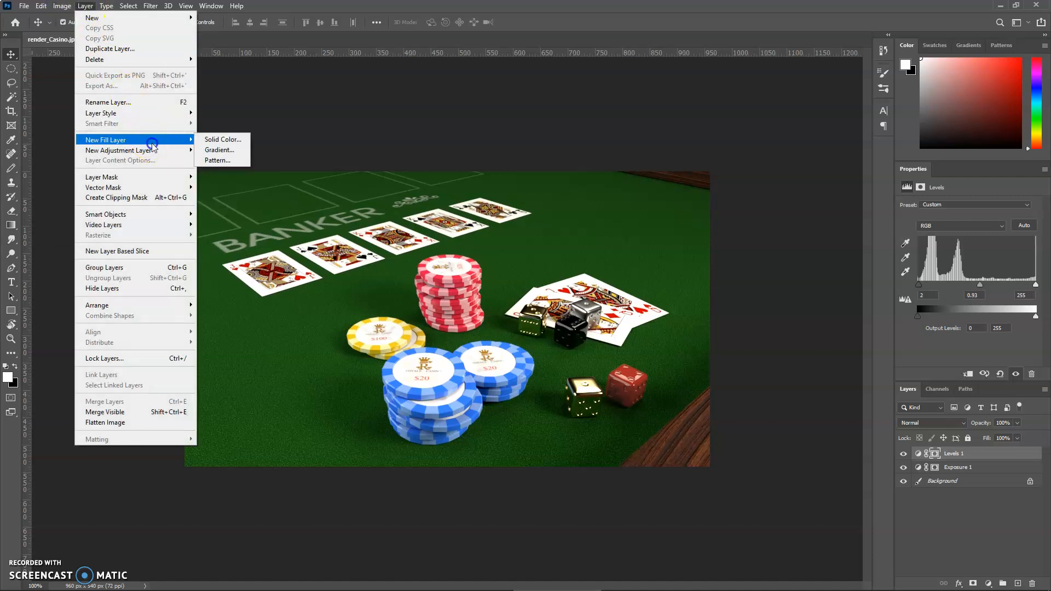
mouse_move(154, 150)
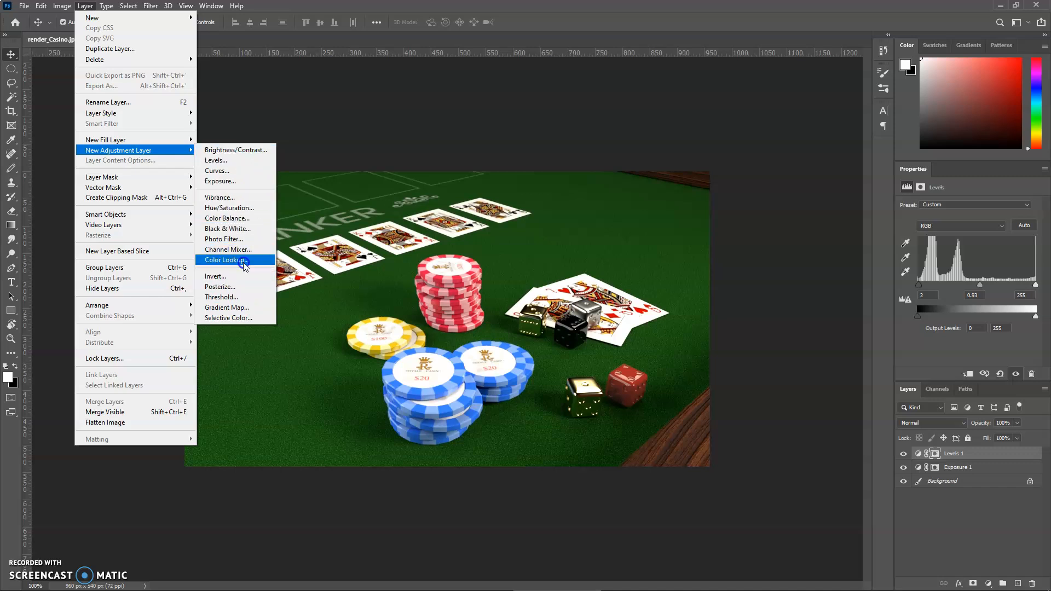
click(241, 219)
click(614, 172)
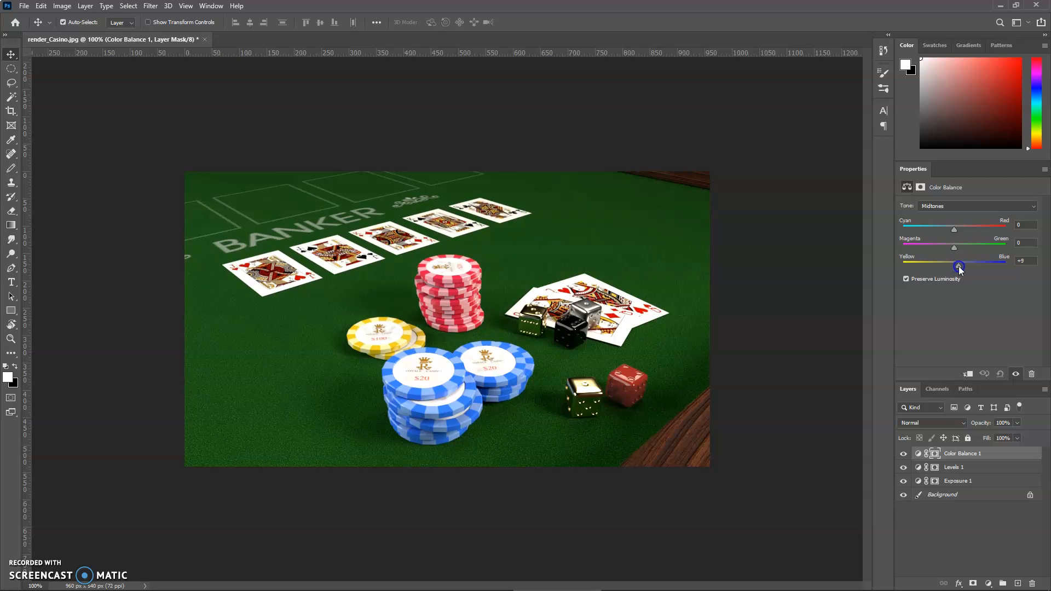
Set the midtone color balance to Cyan-Red +24, Magenta-Green -1 and Yellow-Blue -23, and compare the image with the adjustment hidden
drag(960, 265, 965, 266)
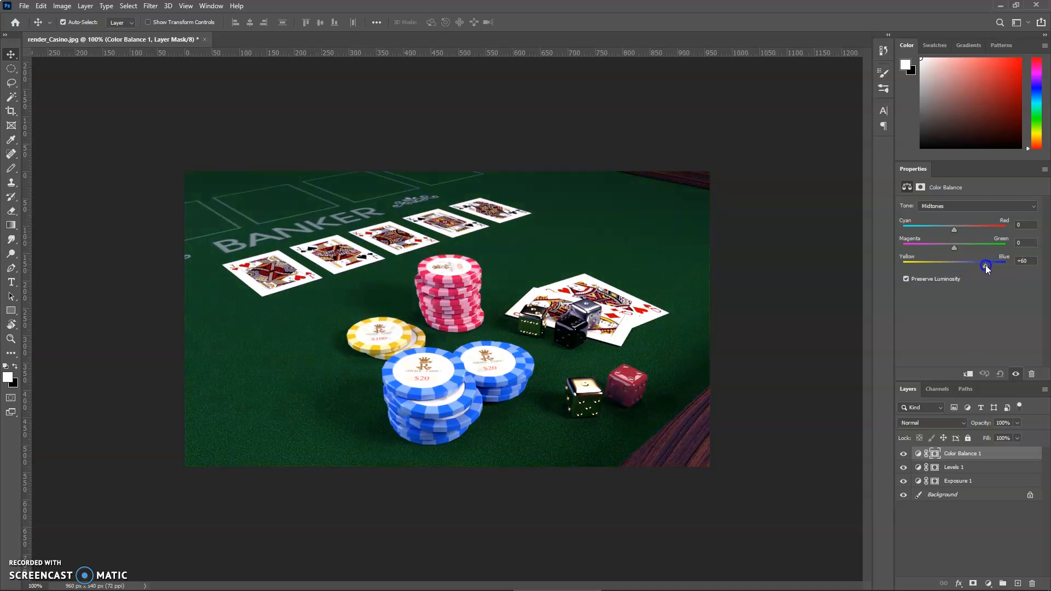
drag(979, 265, 955, 247)
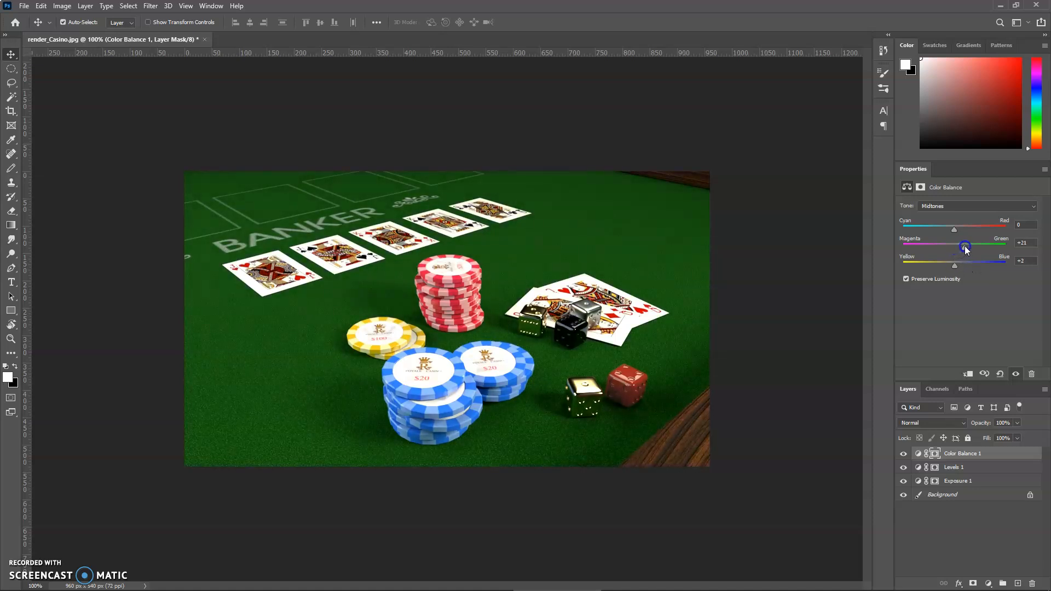
drag(952, 267, 943, 266)
click(949, 251)
drag(954, 229, 952, 230)
click(916, 496)
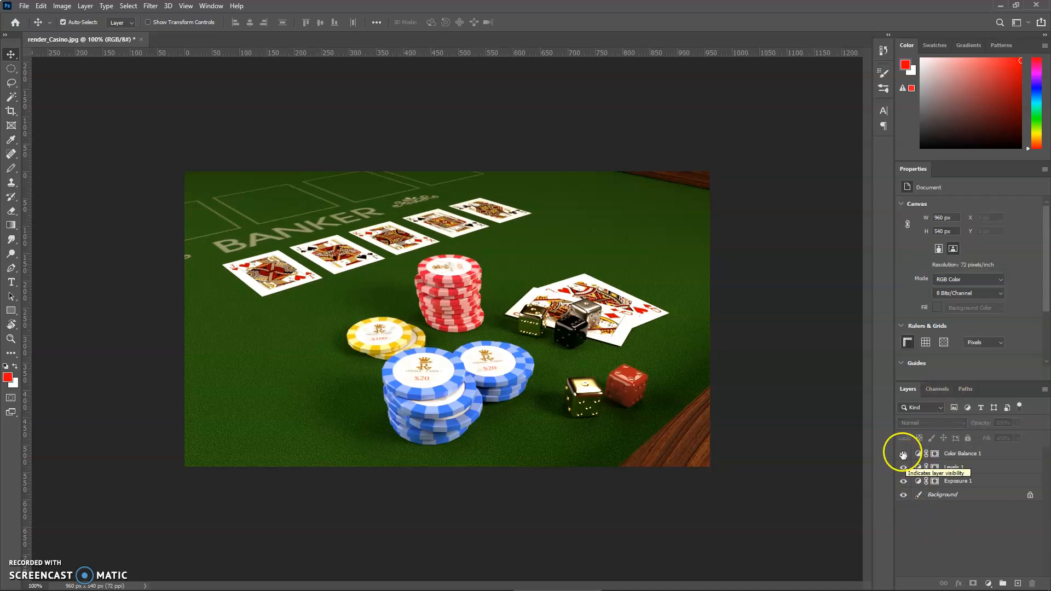
mouse_move(903, 457)
mouse_down()
mouse_move(903, 482)
mouse_move(904, 453)
mouse_up()
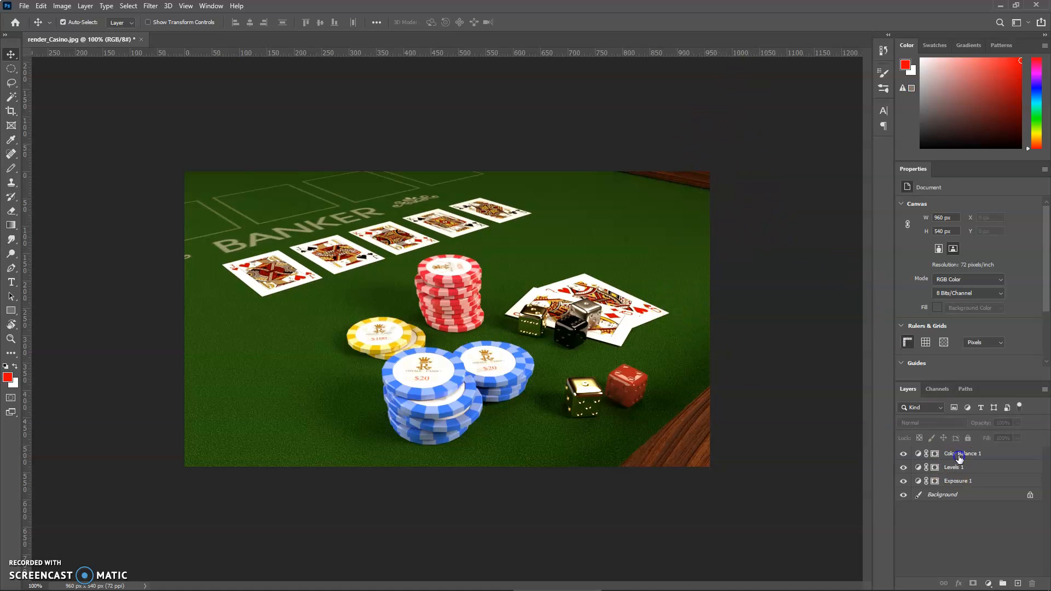
Set the Color Balance 1 layer's blend mode to Linear Dodge (Add) and its opacity to 12%
click(959, 455)
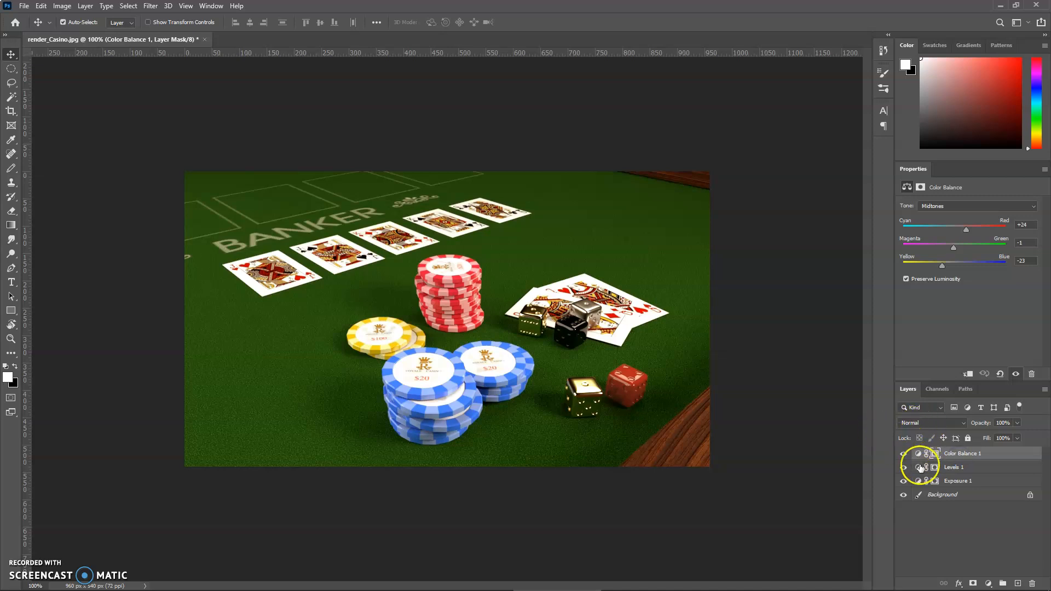
click(920, 424)
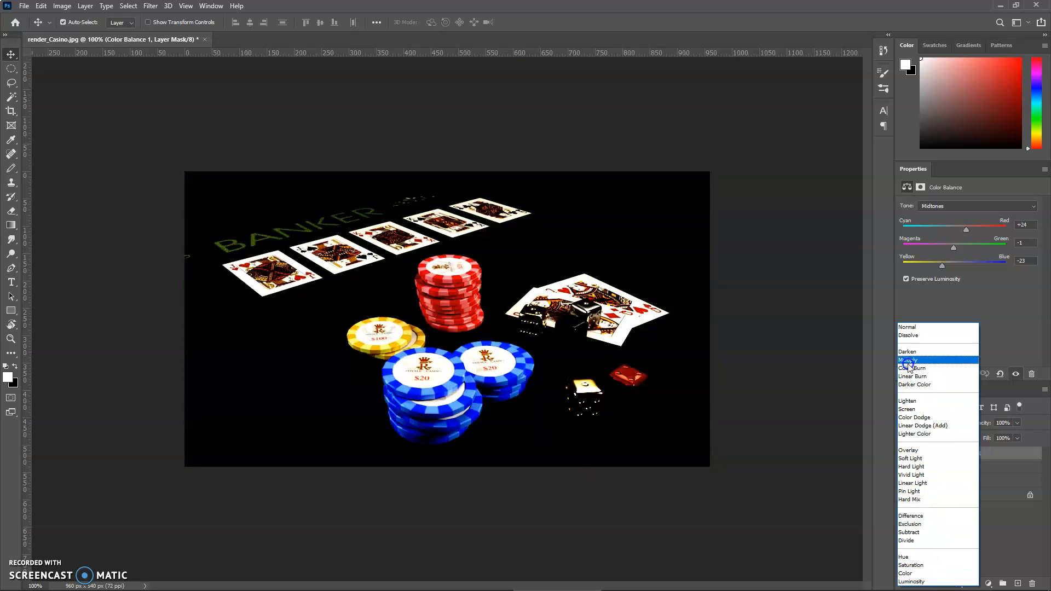
click(918, 427)
click(956, 452)
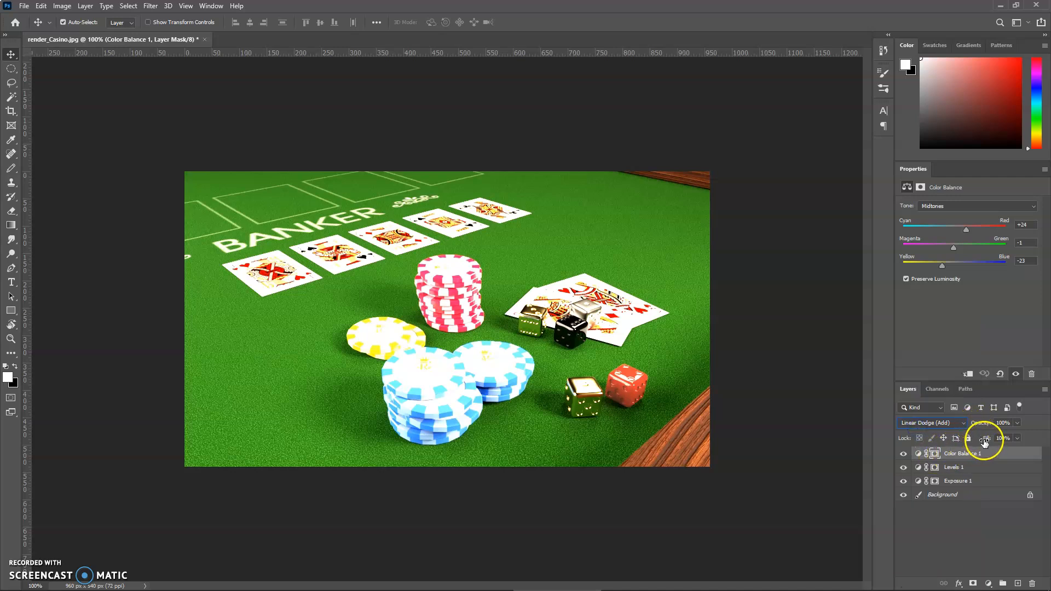
click(1017, 423)
drag(983, 436, 972, 436)
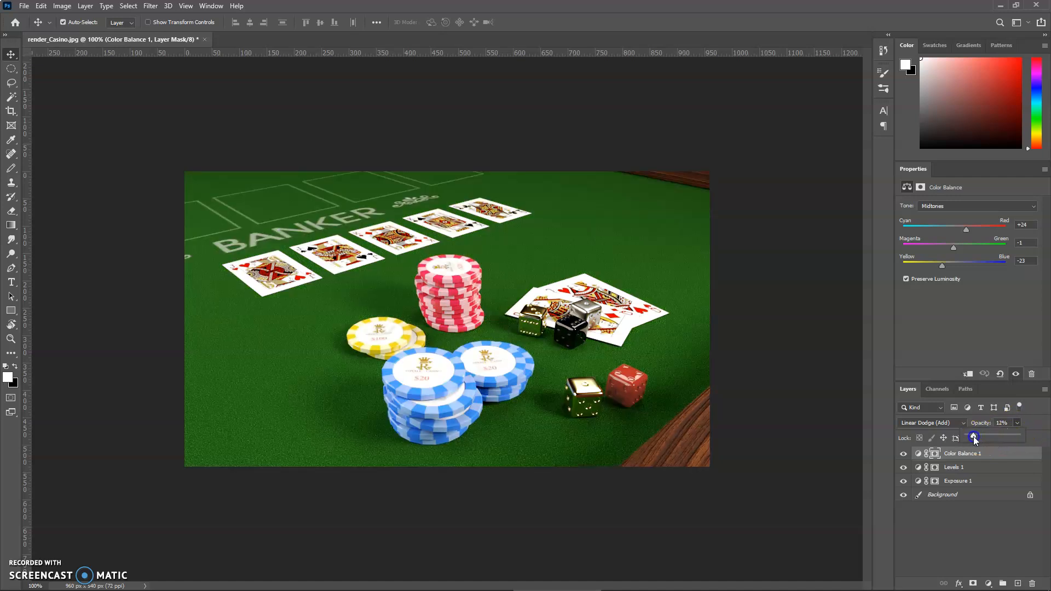
Toggle the visibility of the Color Balance, Levels and Exposure layers to compare their effect on the image
click(902, 455)
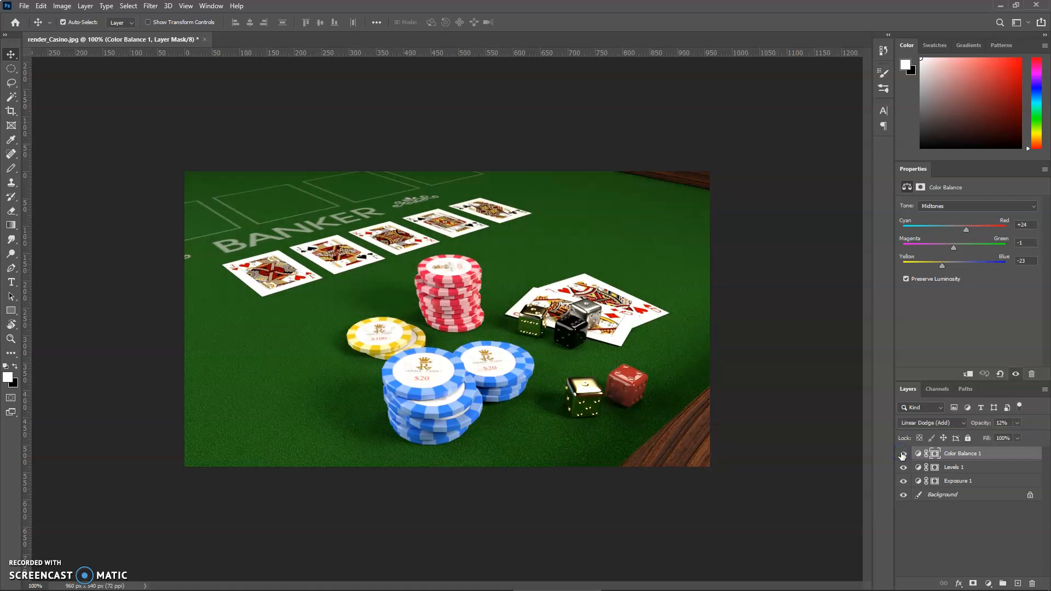
click(904, 468)
click(904, 468)
click(918, 453)
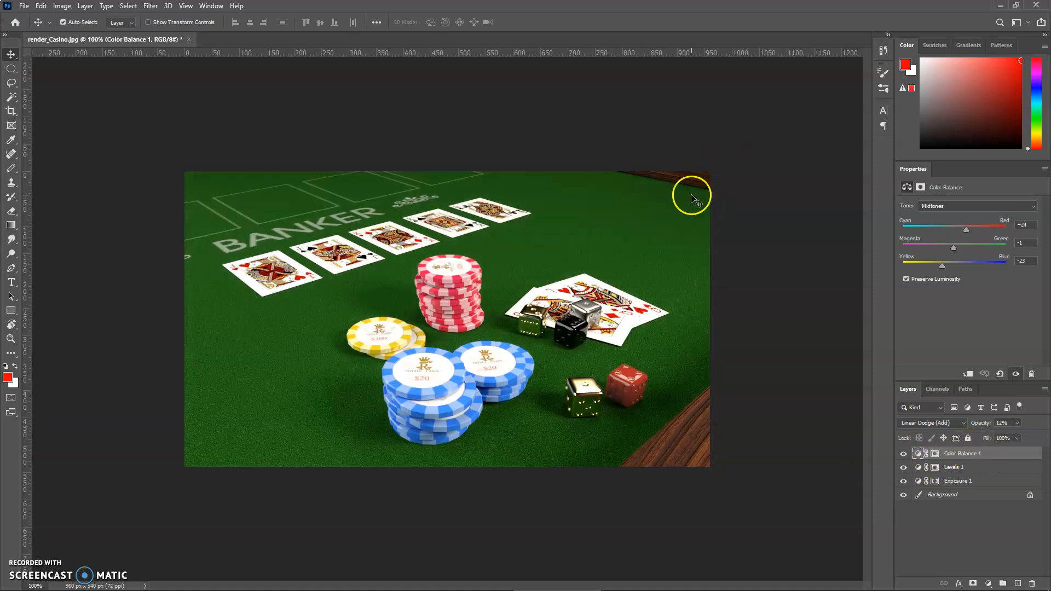
click(903, 481)
click(904, 481)
Set the Exposure 1 layer's blend mode to Screen and its opacity to 61%
click(950, 481)
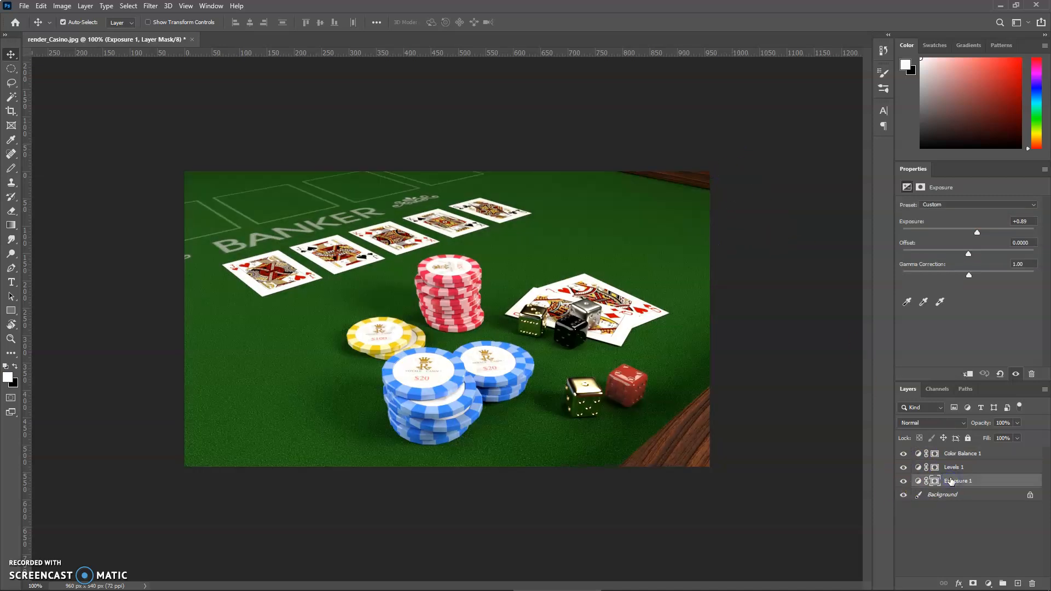
click(933, 423)
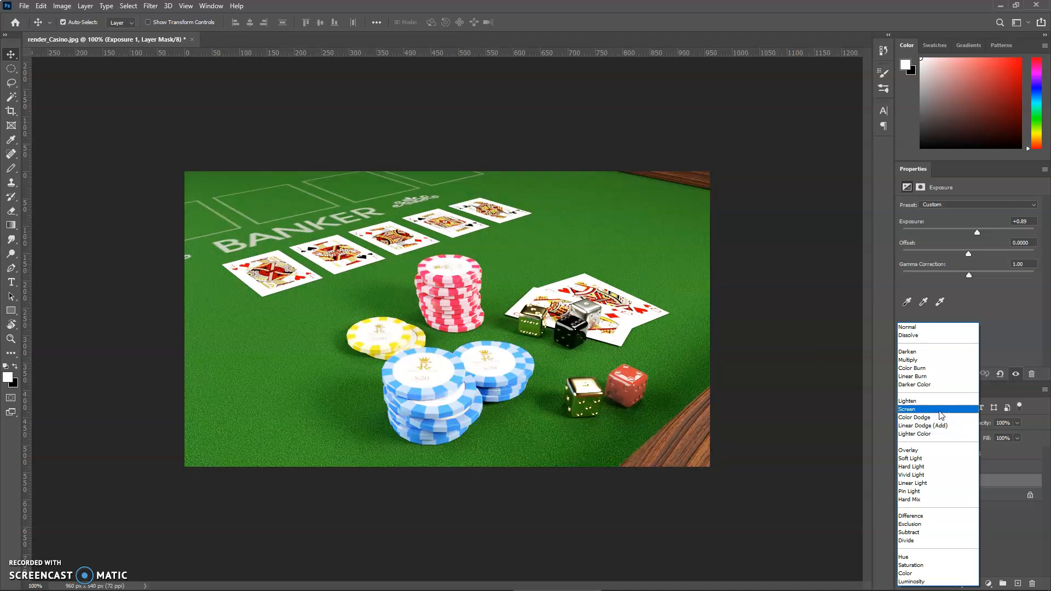
click(939, 411)
click(1016, 423)
drag(1019, 435, 997, 438)
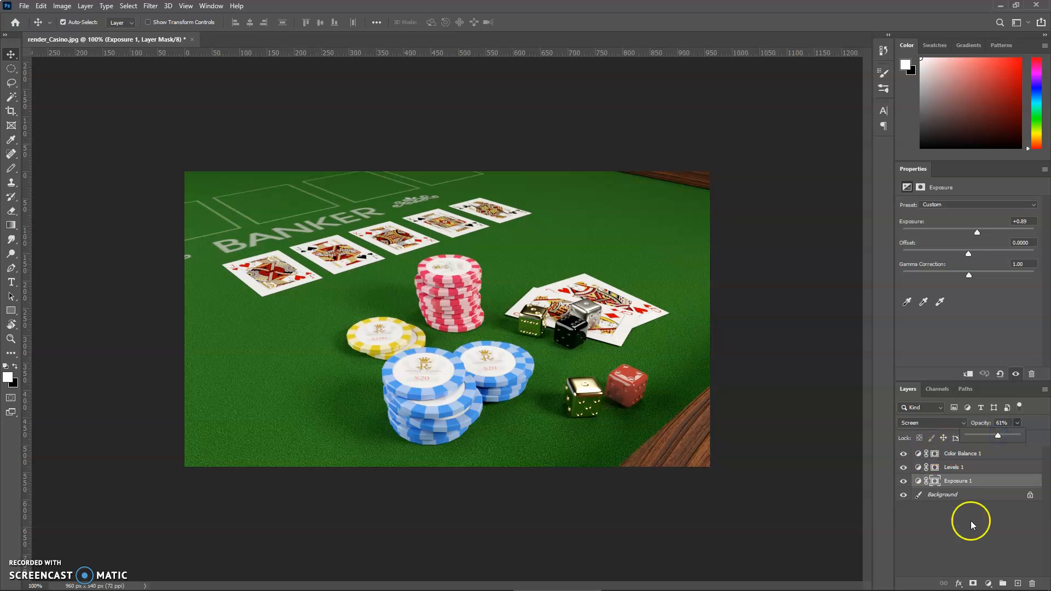
click(1032, 520)
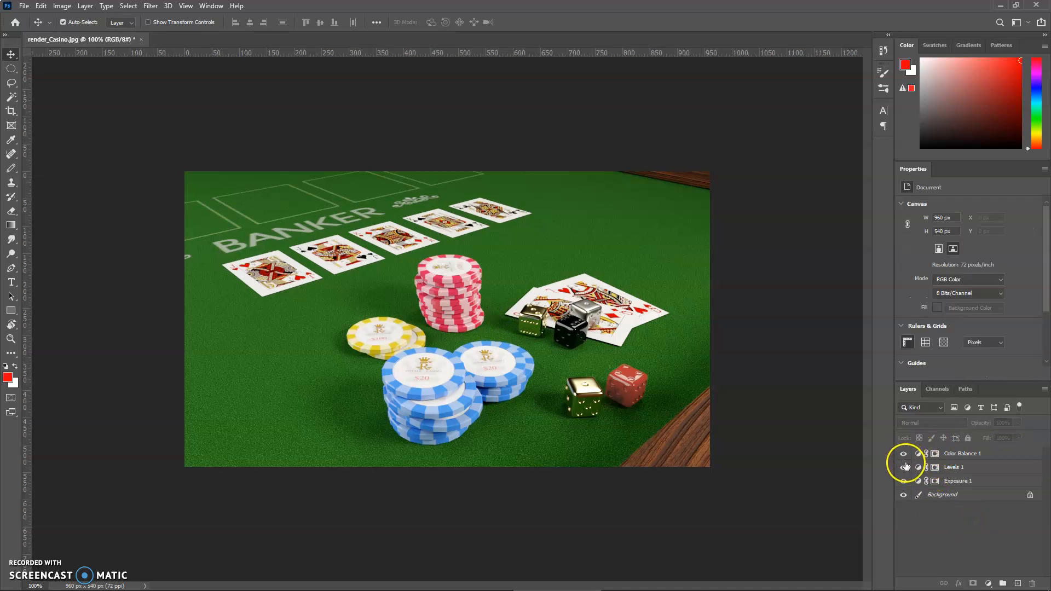
Hide and show the layers again to compare the original render with the adjusted image
mouse_move(902, 453)
mouse_down()
mouse_move(899, 485)
mouse_move(902, 453)
mouse_up()
click(903, 494)
click(903, 494)
click(905, 467)
mouse_move(904, 467)
mouse_down()
mouse_move(905, 455)
mouse_move(903, 481)
mouse_move(903, 454)
mouse_up()
Save the image as a JPEG copy, replacing render_Casino.jpg, with maximum quality 12 and the progressive format
click(24, 6)
click(85, 138)
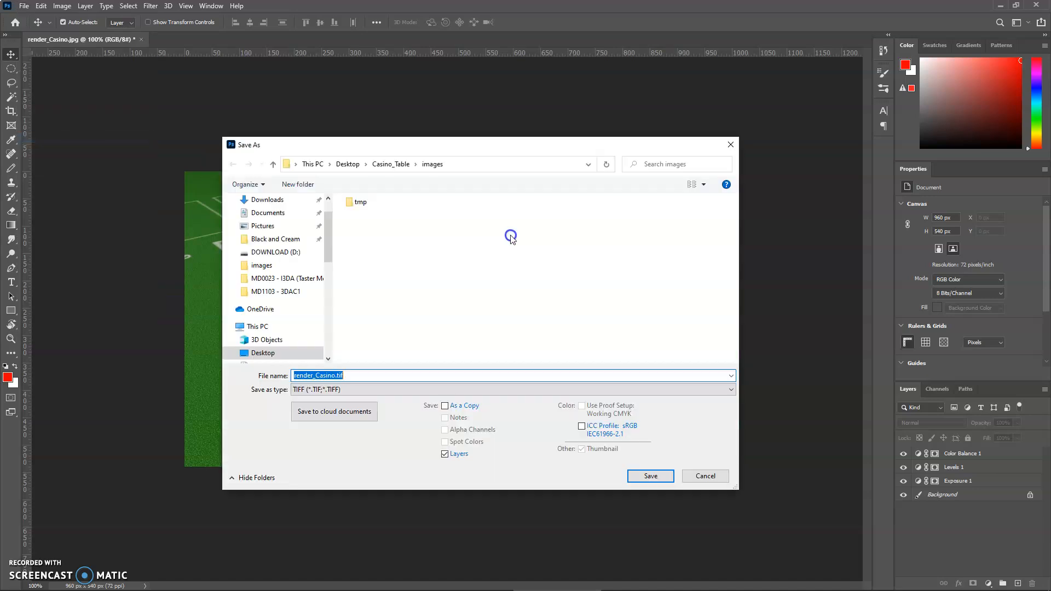
click(373, 389)
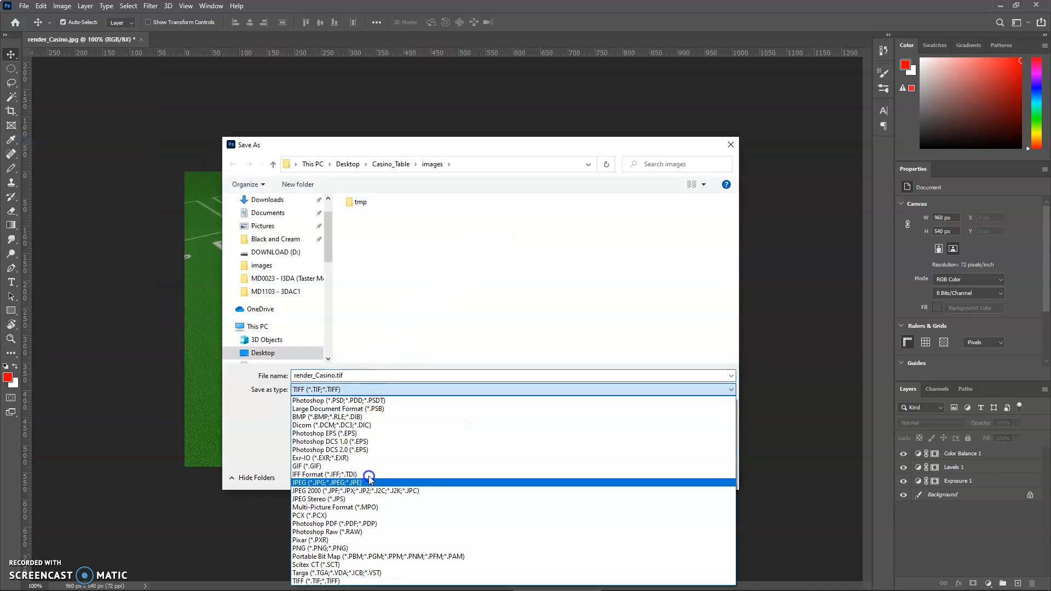
click(367, 483)
click(386, 214)
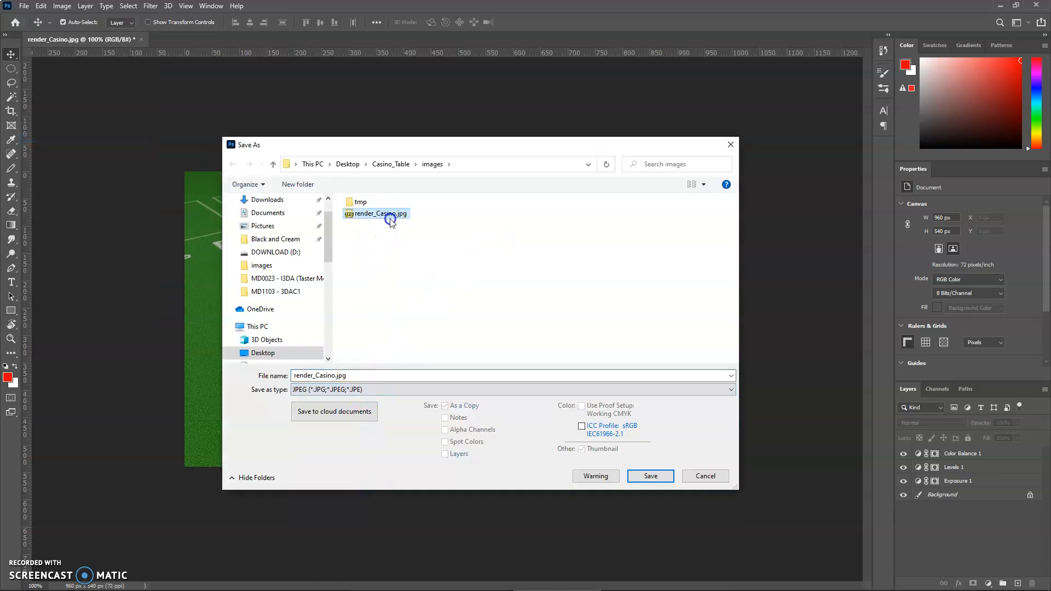
click(657, 478)
click(551, 301)
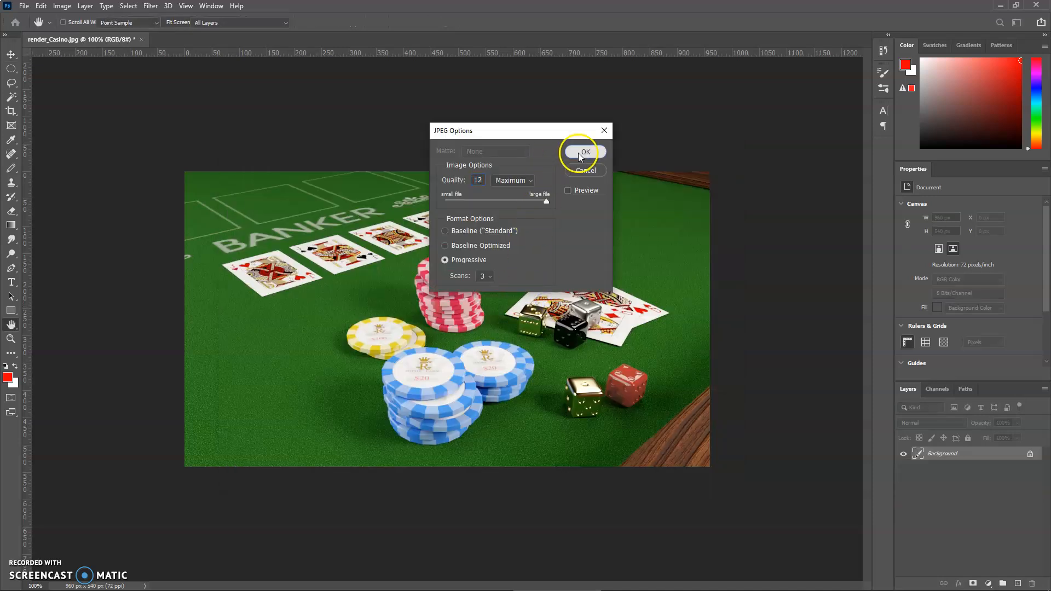
click(584, 152)
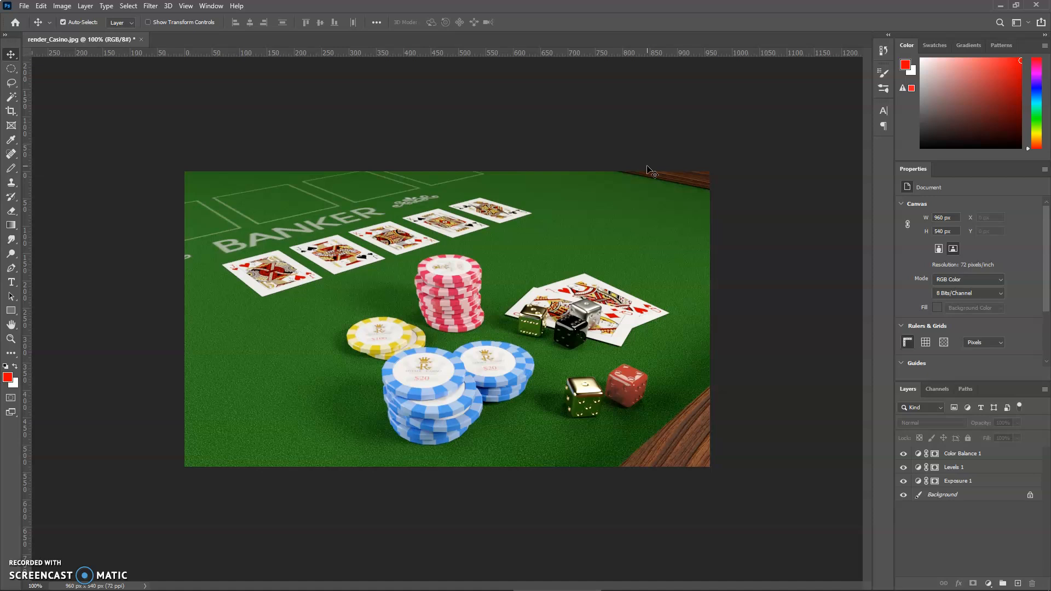